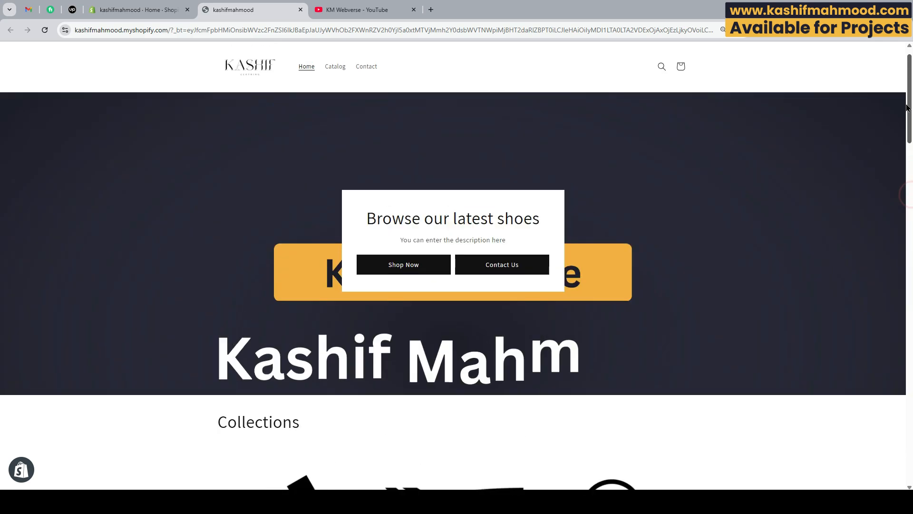
Look through the storefront home page down to the footer, and switch to the Shopify admin's blog posts.
scroll(905, 366, down, 20)
scroll(906, 366, down, 14)
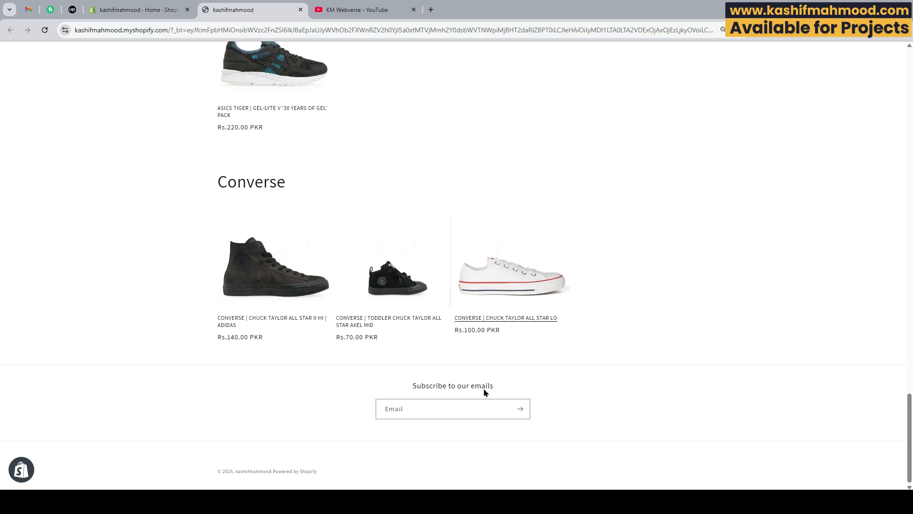
scroll(911, 362, up, 2)
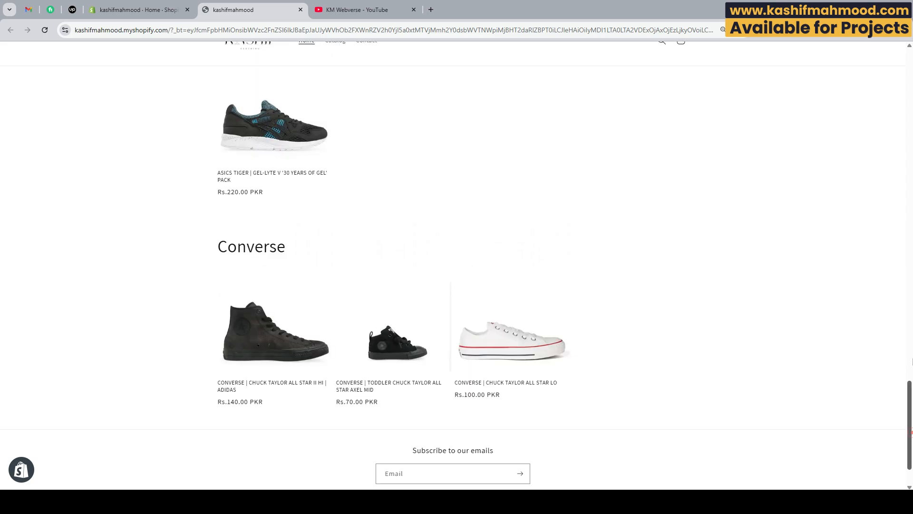
drag(912, 362, 878, 72)
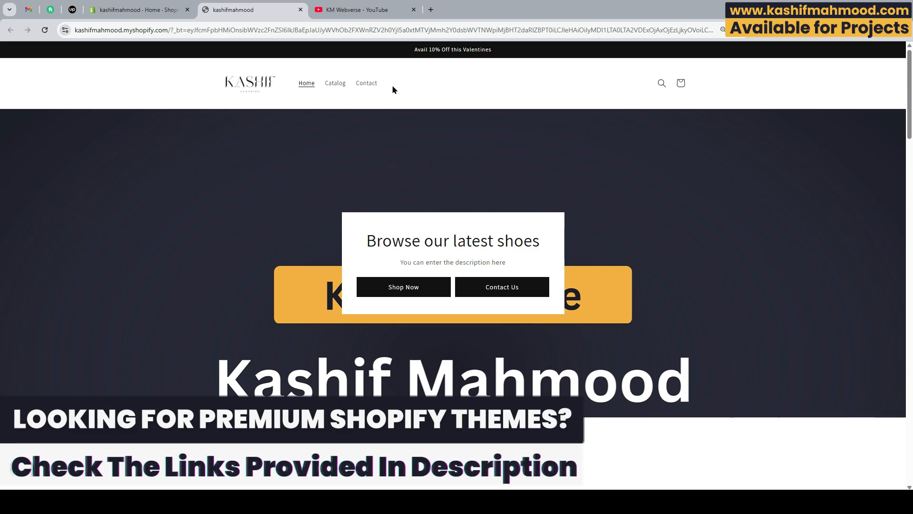
click(145, 10)
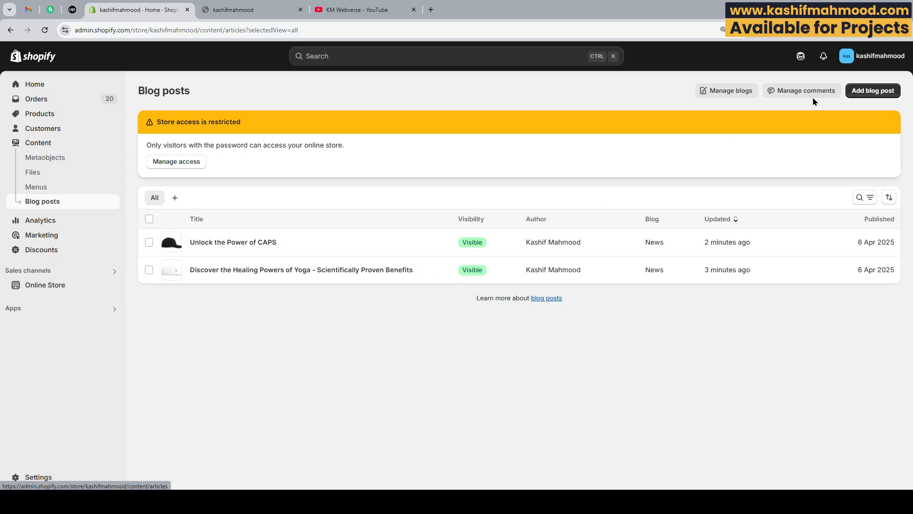
click(858, 92)
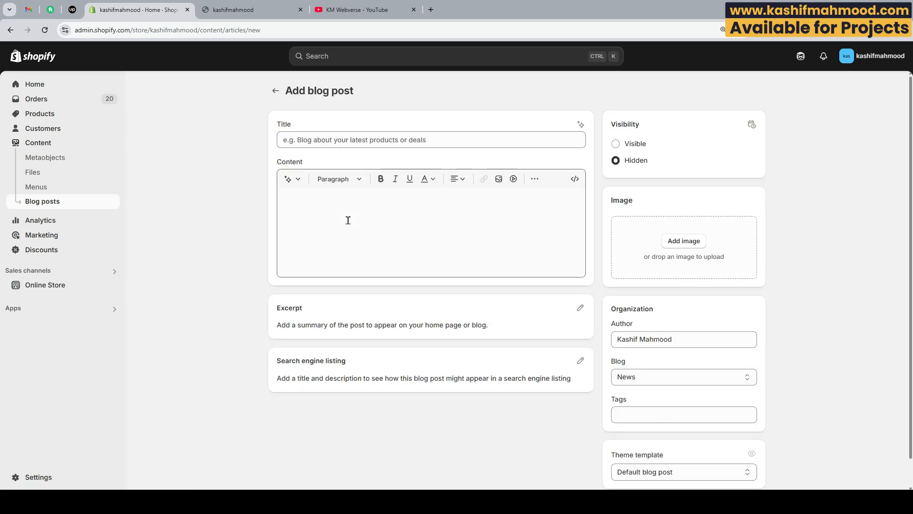
click(616, 145)
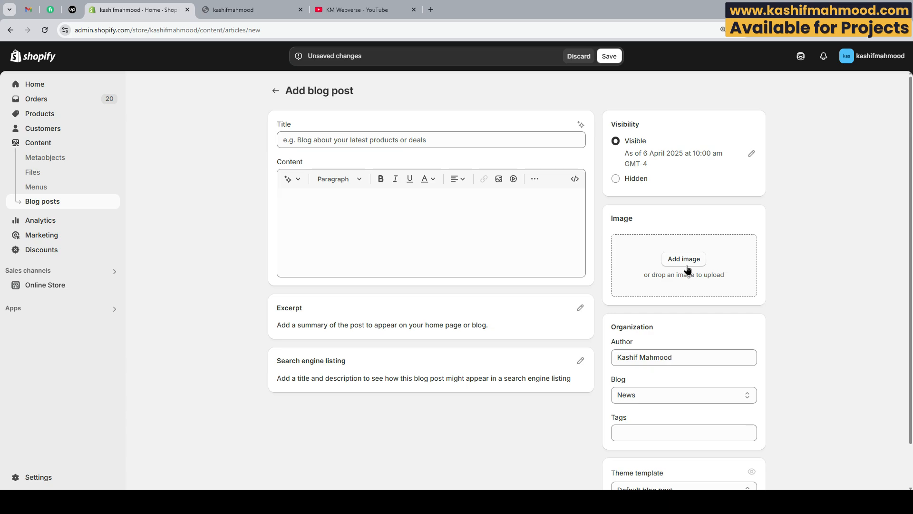
click(275, 90)
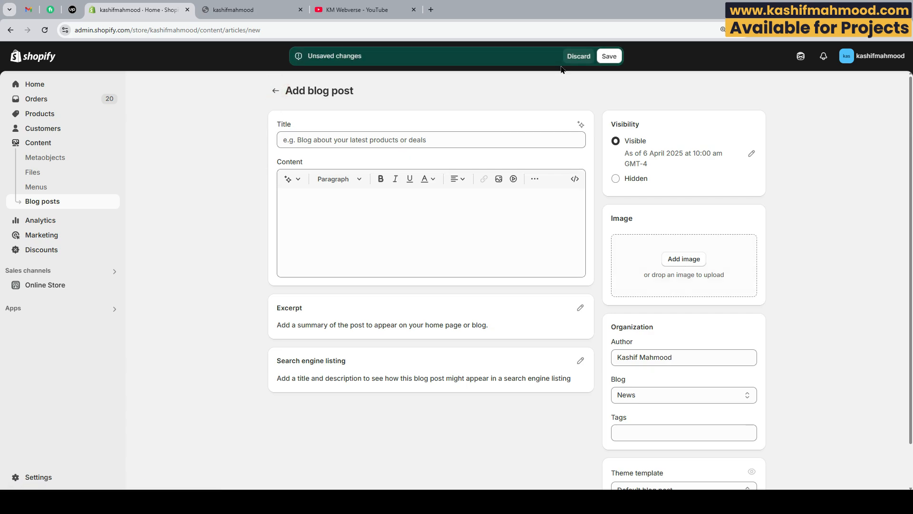
click(575, 58)
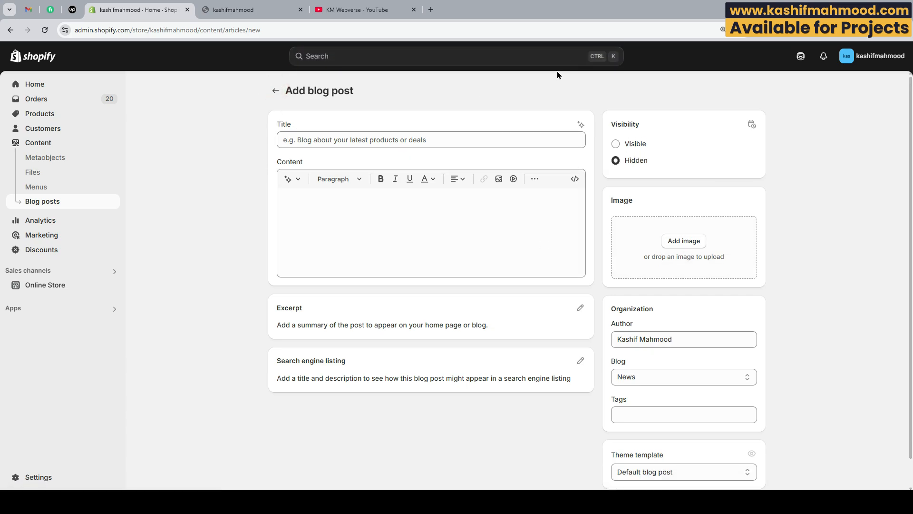
click(41, 202)
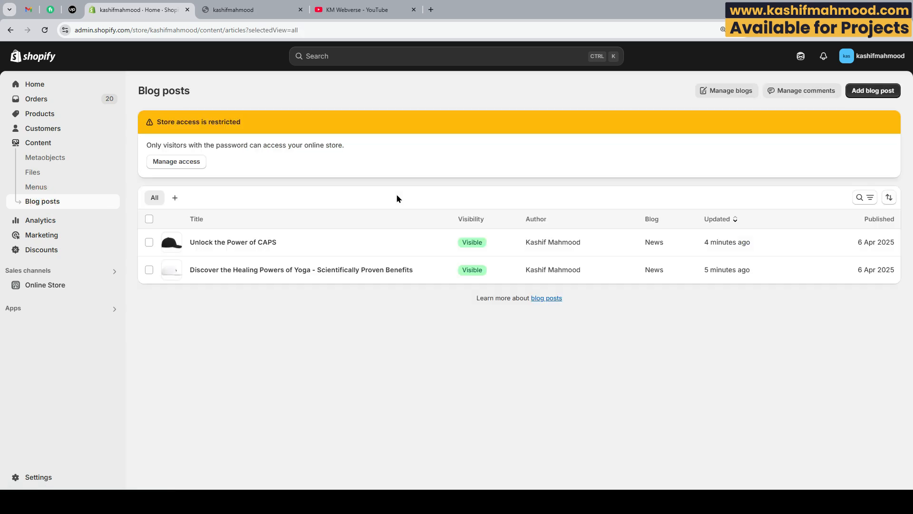
Open the Online Store's current Dawn theme in the theme editor and preview the end of the home page.
click(51, 287)
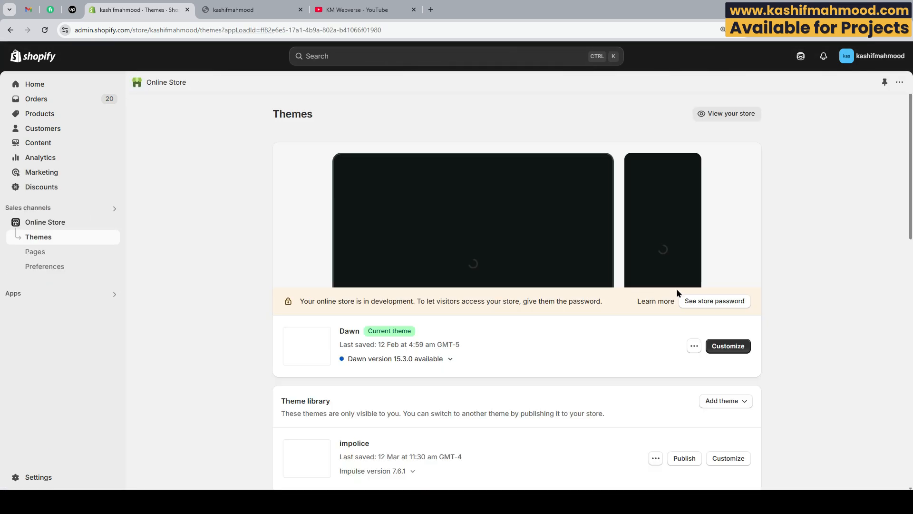
click(728, 348)
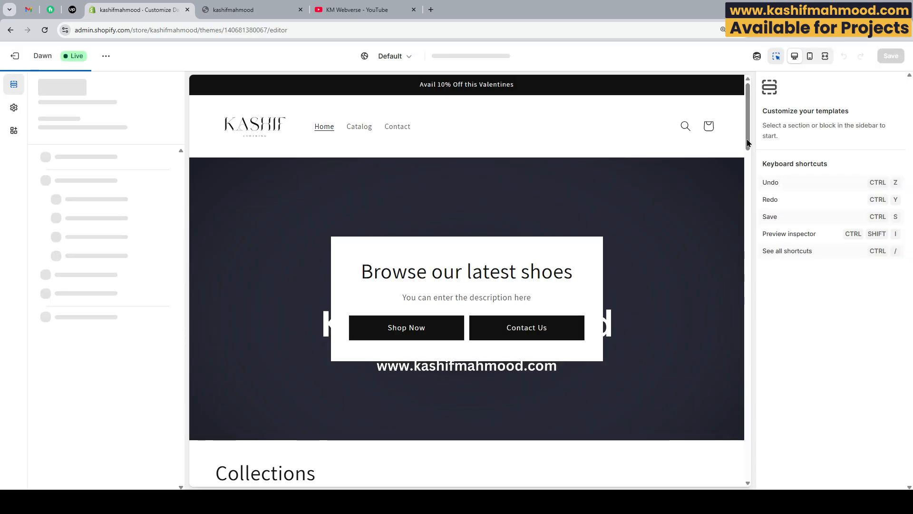
drag(747, 139, 741, 389)
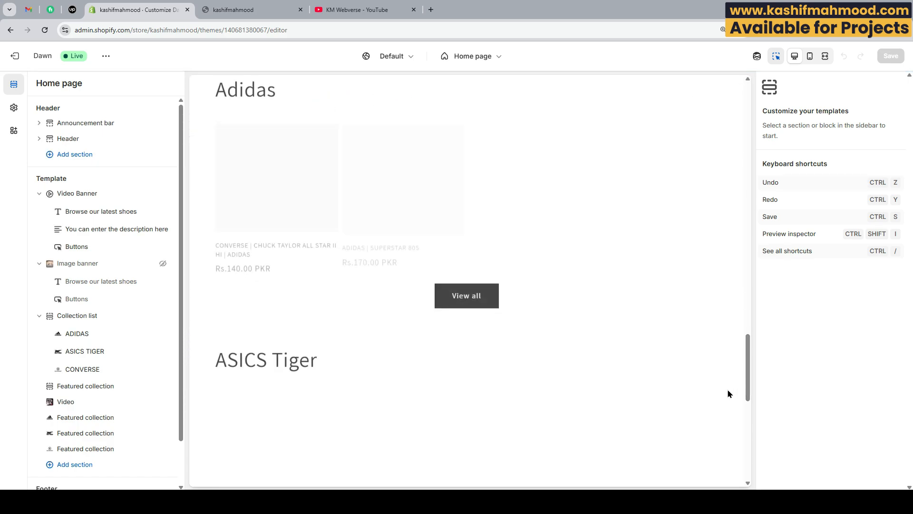
scroll(465, 333, down, 10)
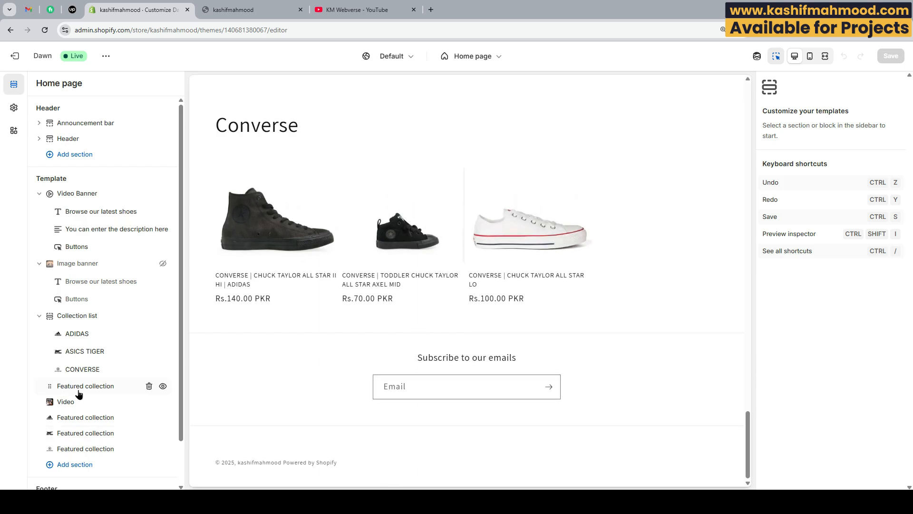
Add a Blog posts section to the home page template and choose News as its blog.
scroll(78, 409, down, 1)
click(76, 415)
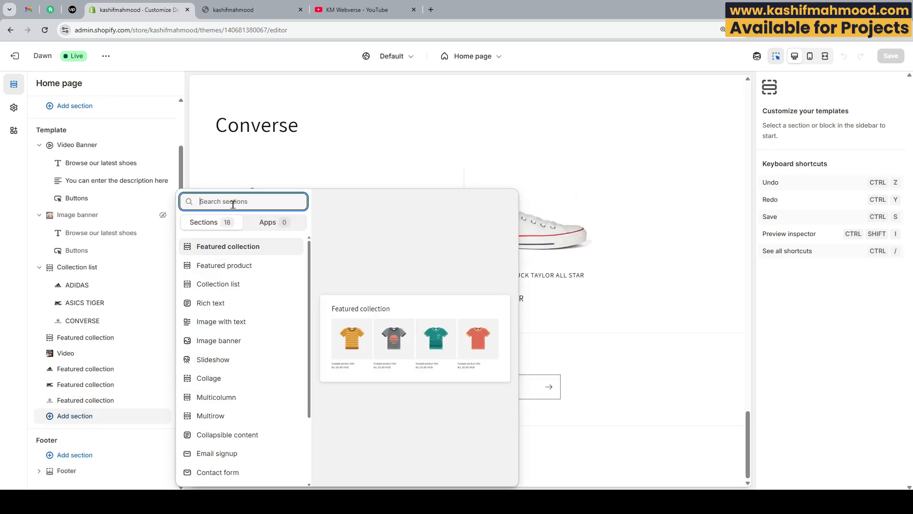
text(blog)
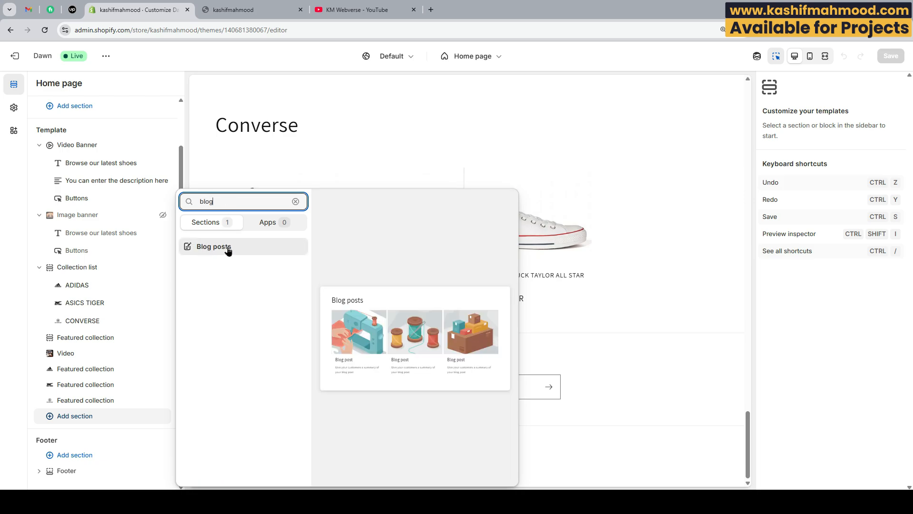
click(222, 248)
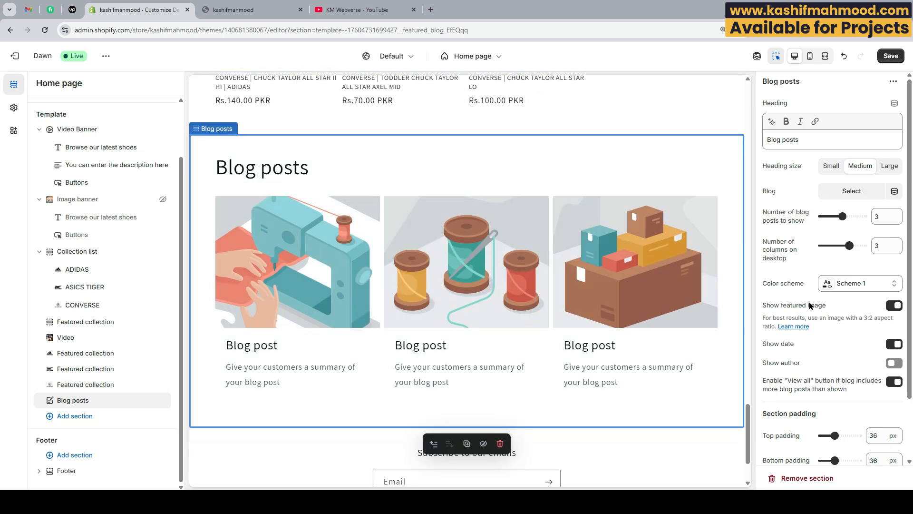
click(850, 196)
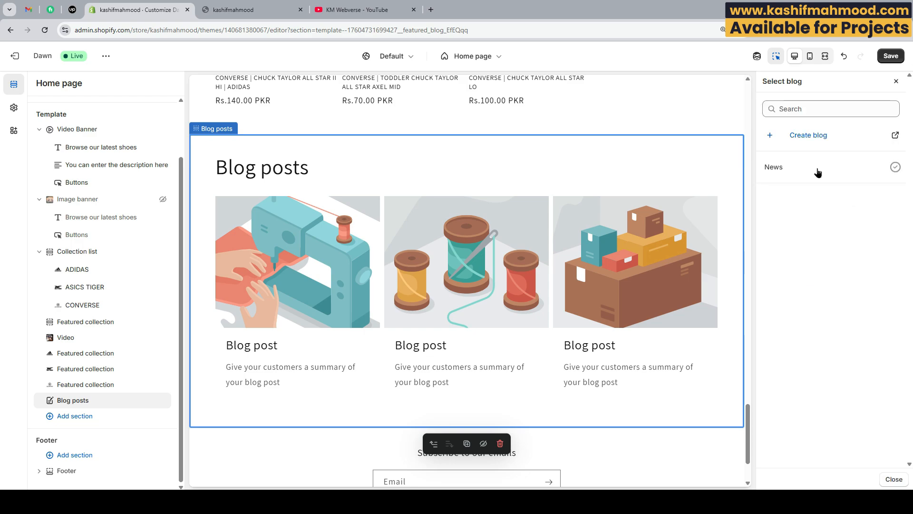
click(817, 169)
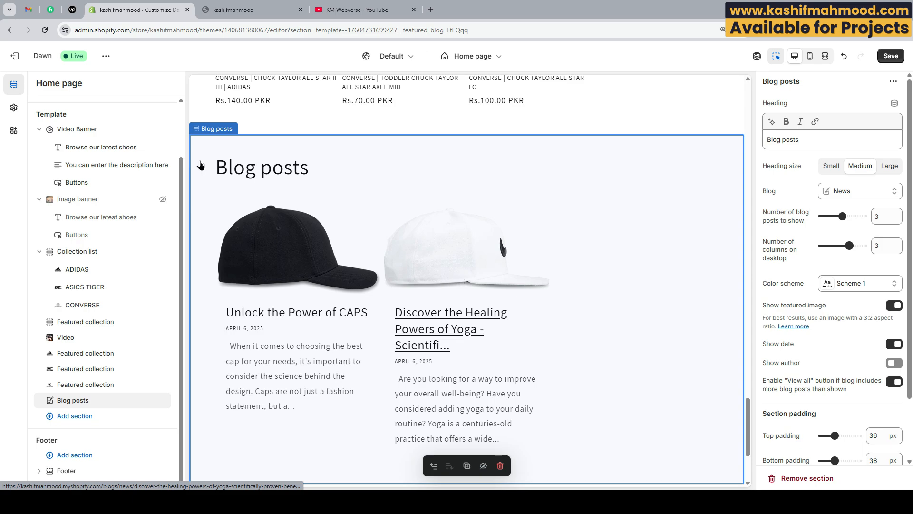
Open the store admin in a separate browser tab and bring up its list of blog posts.
right_click(7, 62)
click(45, 70)
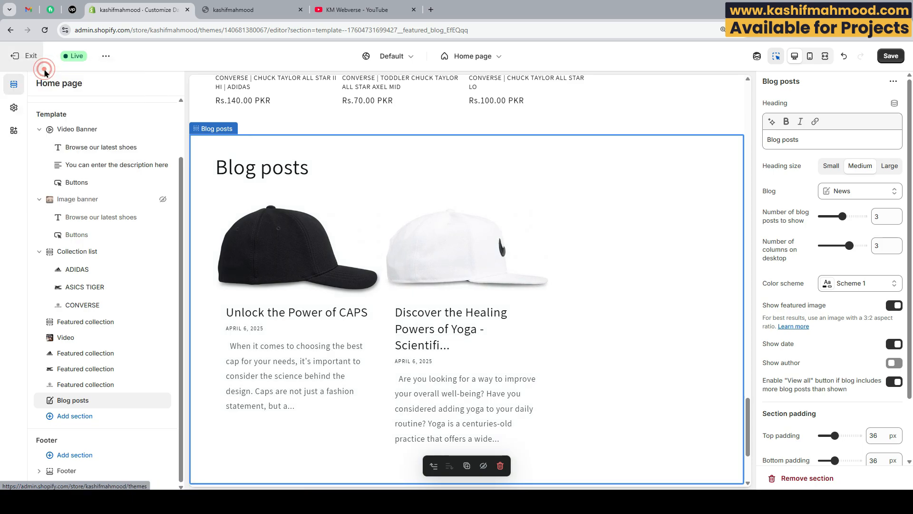
click(341, 6)
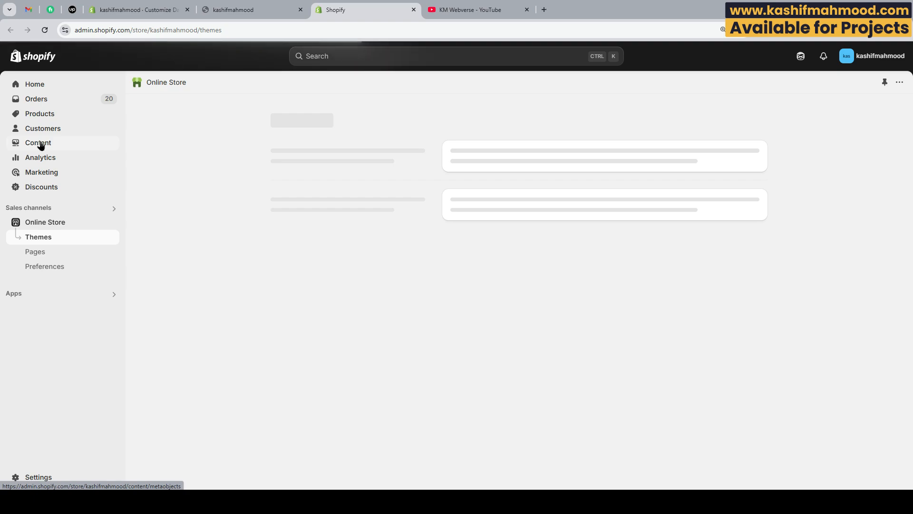
click(38, 144)
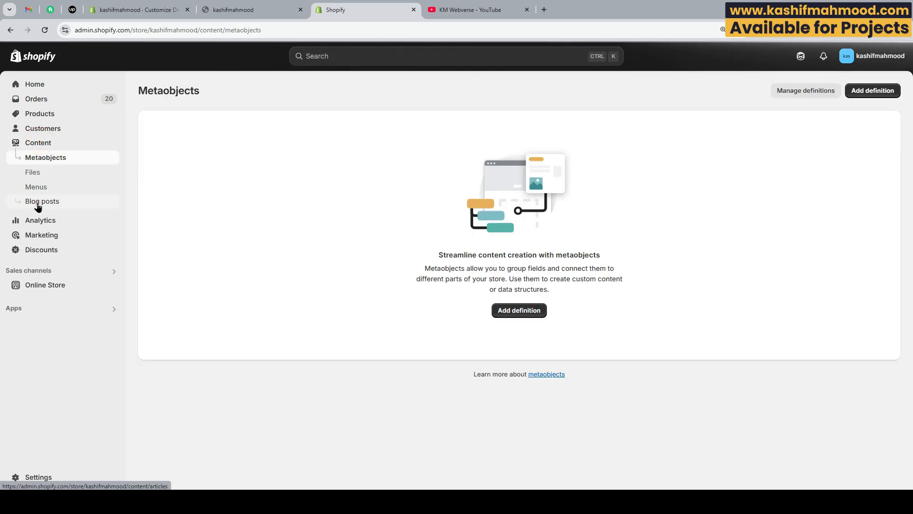
click(36, 201)
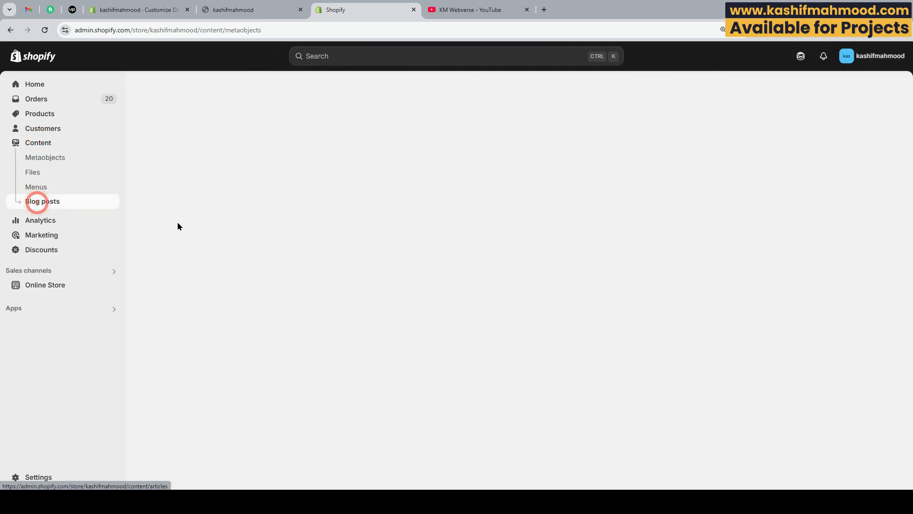
Check the blog assignment of the post "Unlock the Power of CAPS", keeping News selected, and compare it with the theme editor.
click(239, 244)
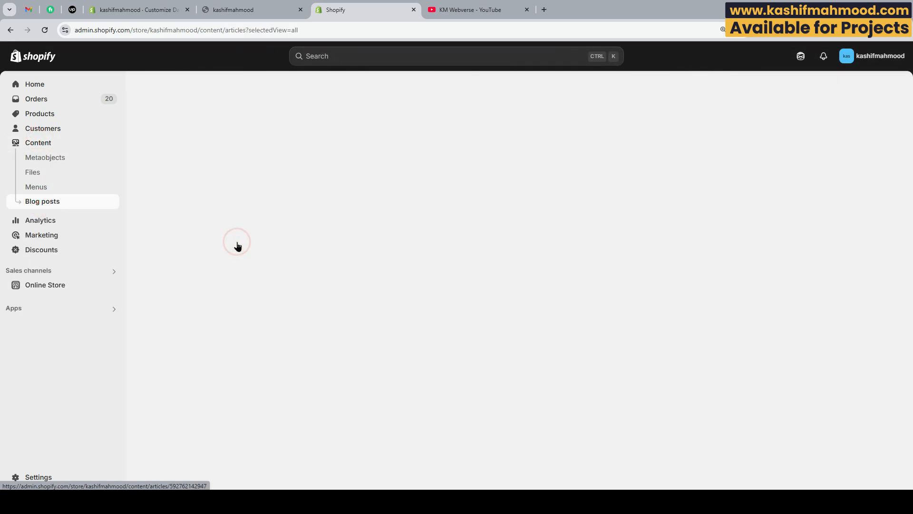
scroll(666, 308, down, 4)
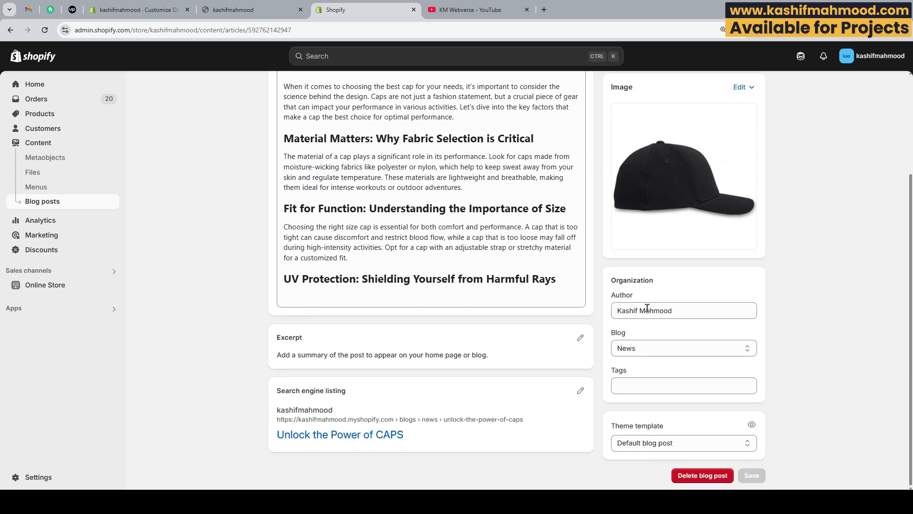
click(624, 352)
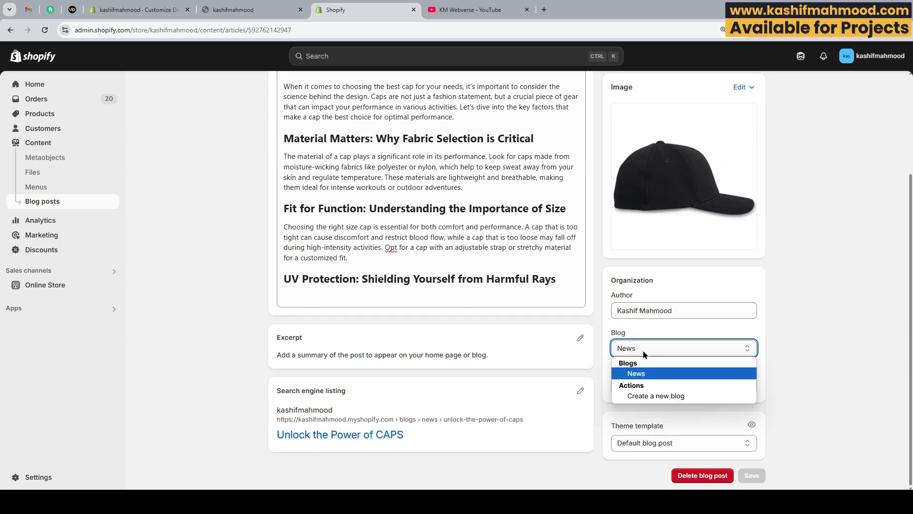
click(640, 374)
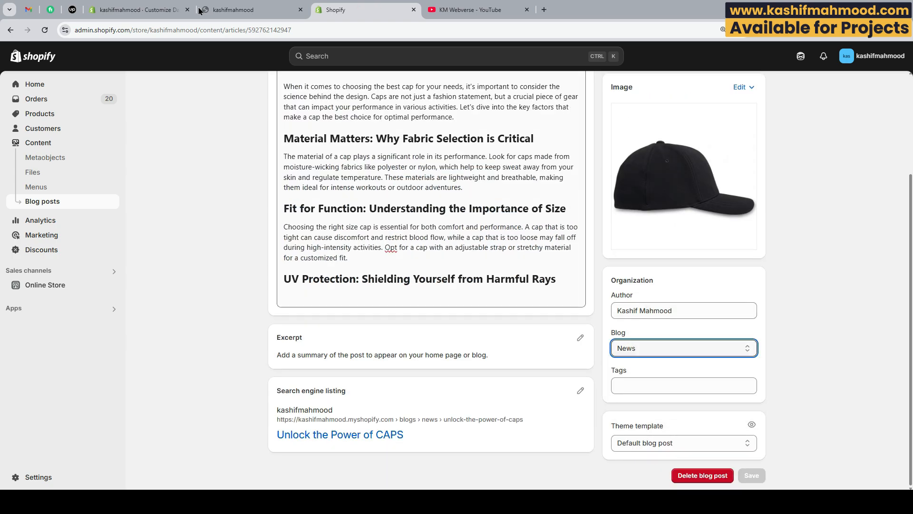
click(138, 9)
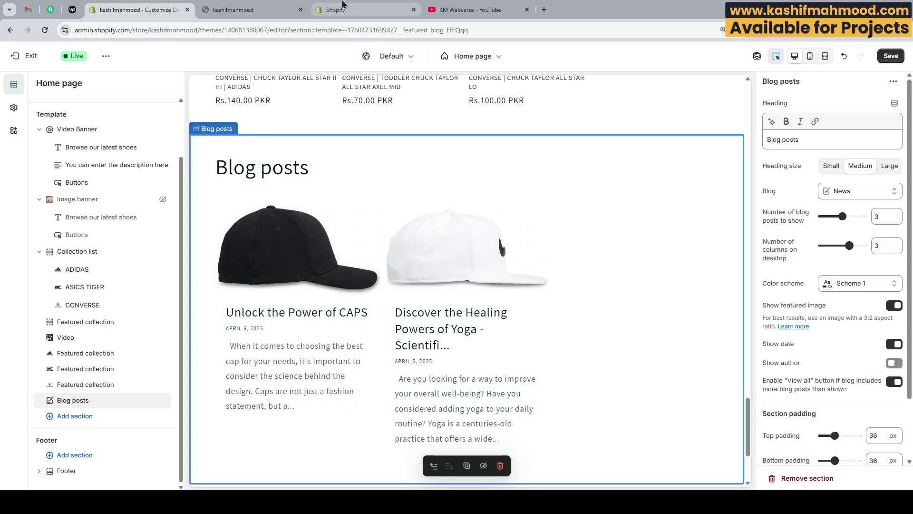
click(361, 9)
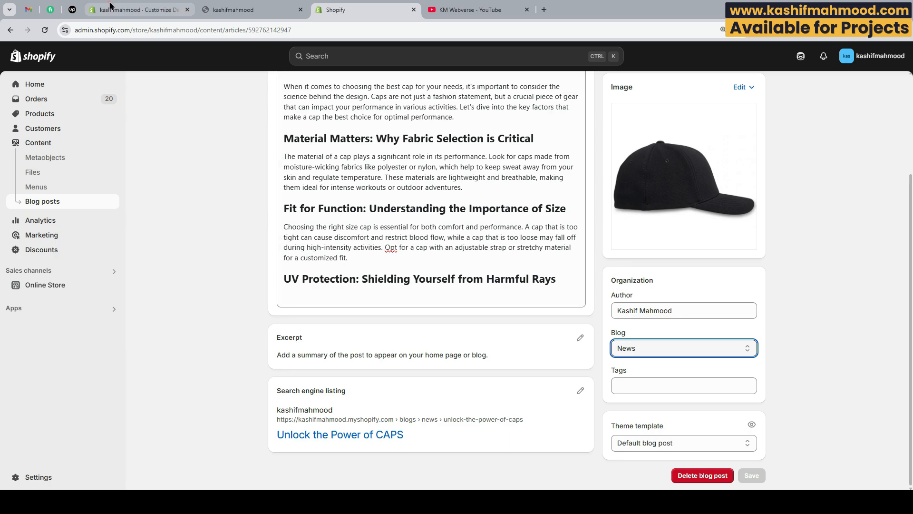
Return to the theme editor and save the home page with its Blog posts section.
click(138, 9)
click(890, 56)
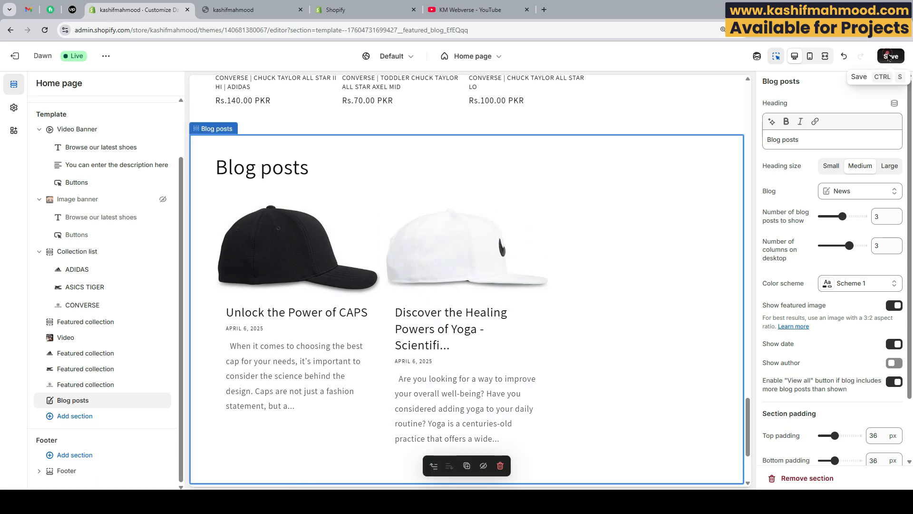
double_click(877, 217)
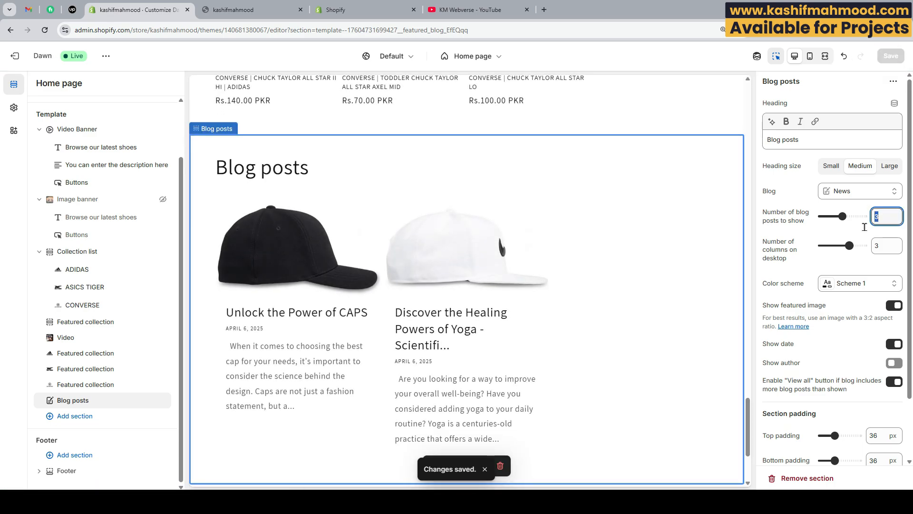
scroll(384, 315, down, 2)
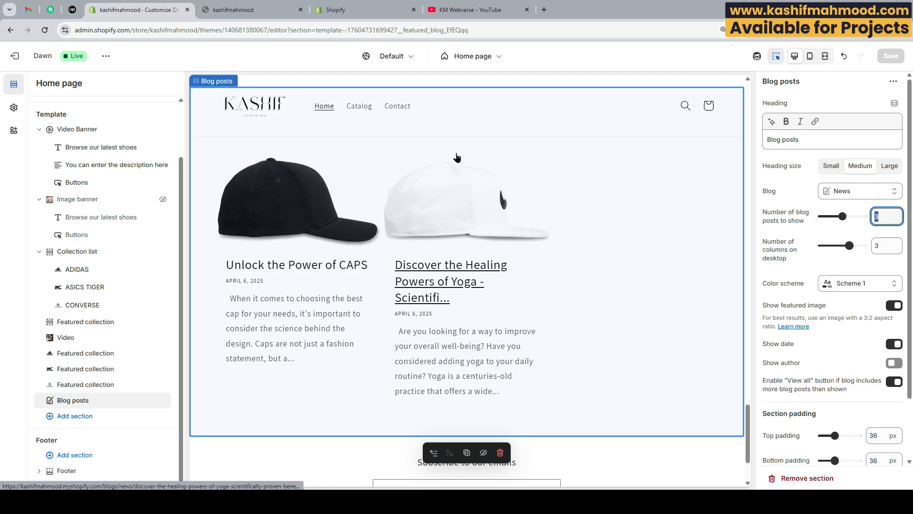
scroll(457, 157, up, 2)
Reload the storefront home page and open the "Discover the Healing Powers of Yoga" article from its Blog posts section.
click(234, 9)
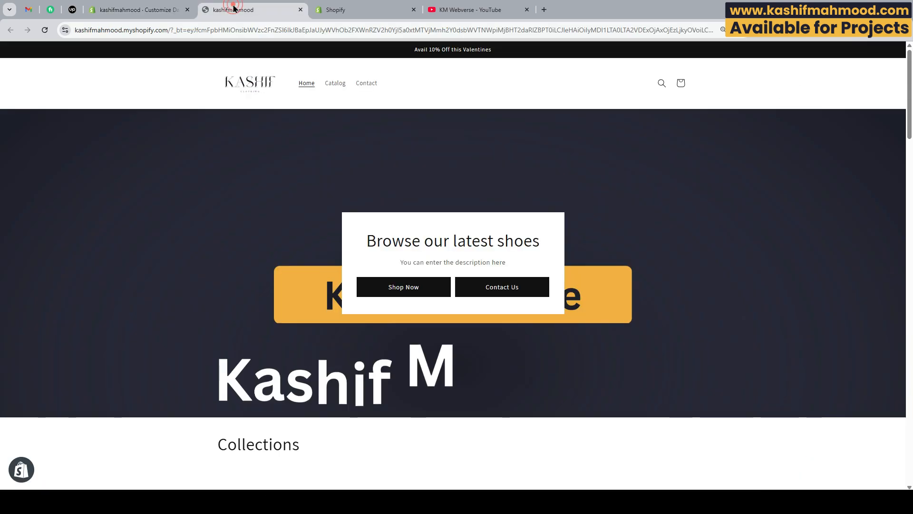
click(45, 30)
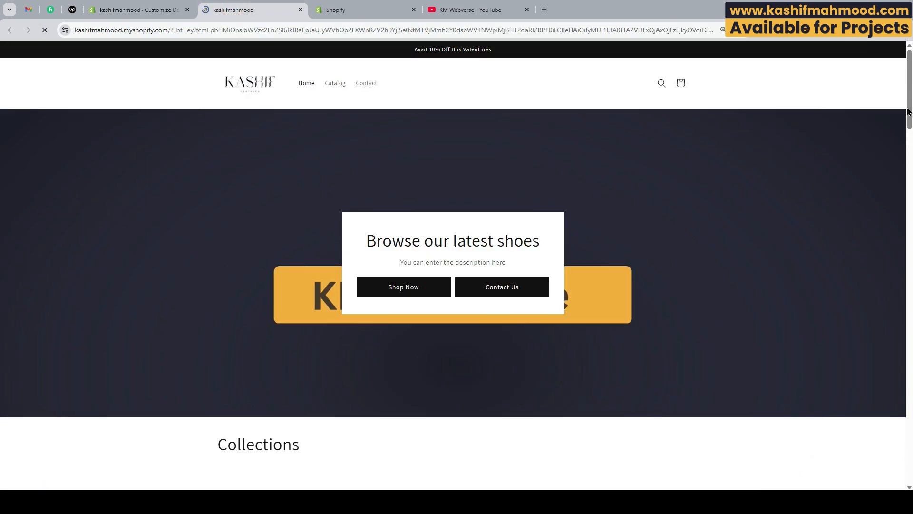
drag(909, 111, 909, 463)
click(402, 261)
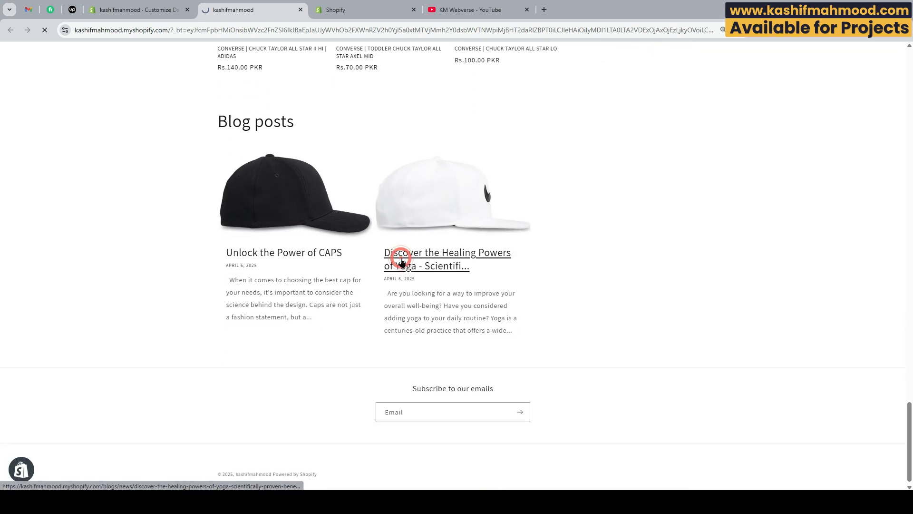
scroll(447, 259, down, 4)
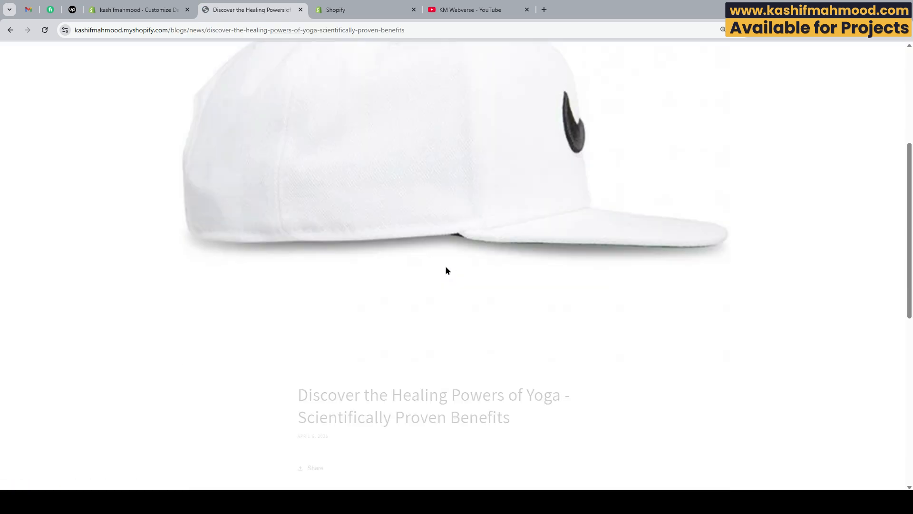
Read through the body text of the "Discover the Healing Powers of Yoga" article on the storefront.
scroll(445, 269, down, 8)
scroll(427, 267, up, 2)
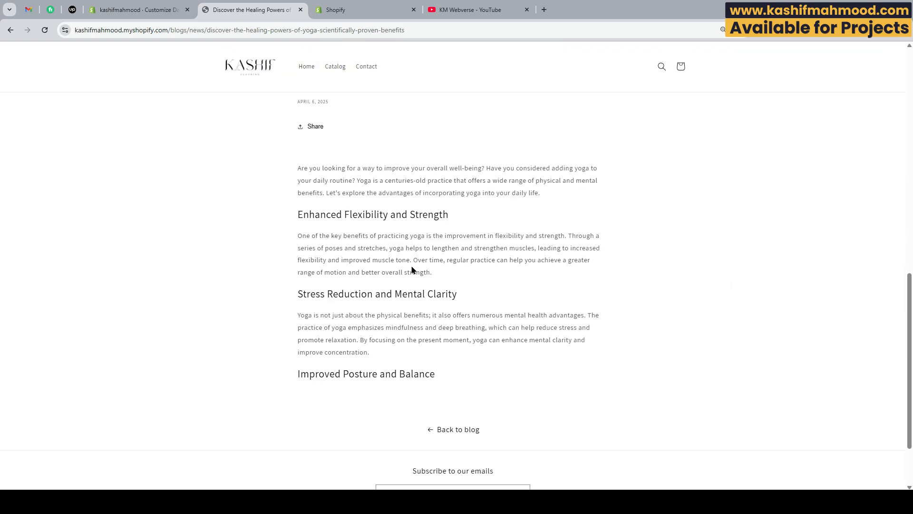
scroll(411, 269, up, 2)
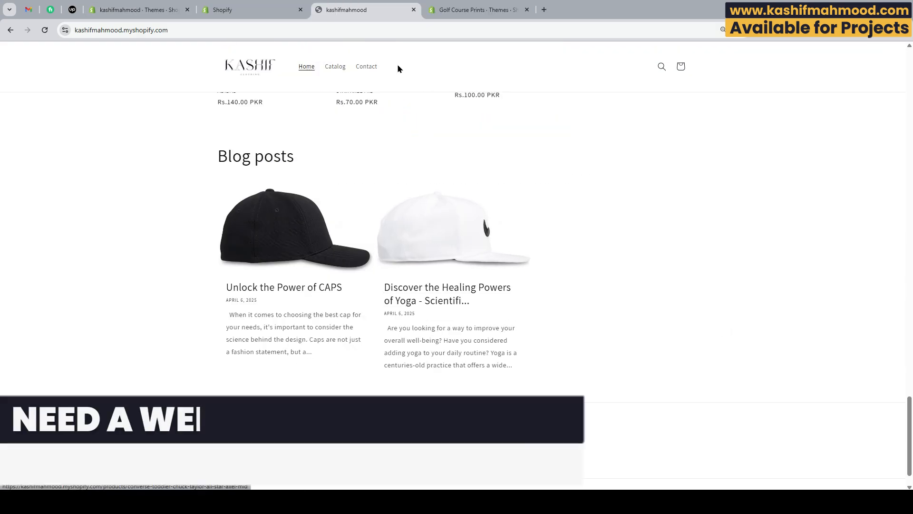
Return to the admin's blog posts list and open the News blog from the blog management page.
click(239, 8)
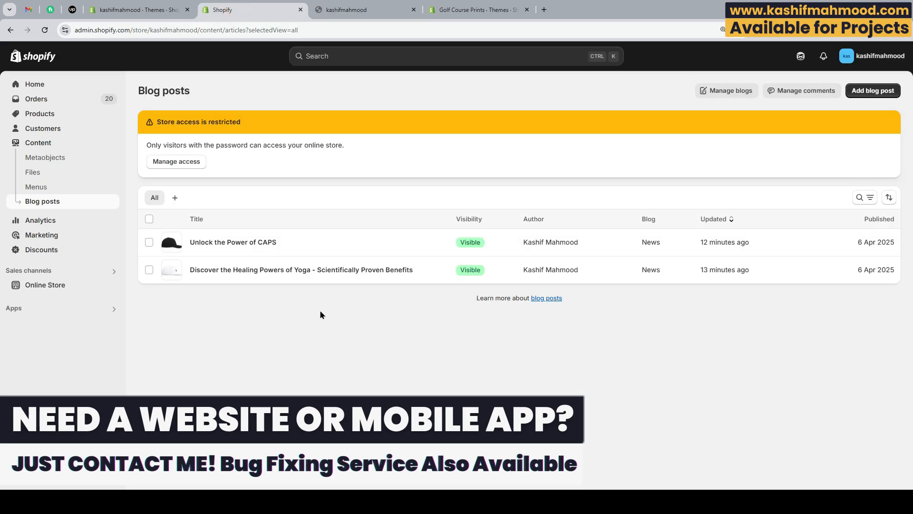
click(726, 91)
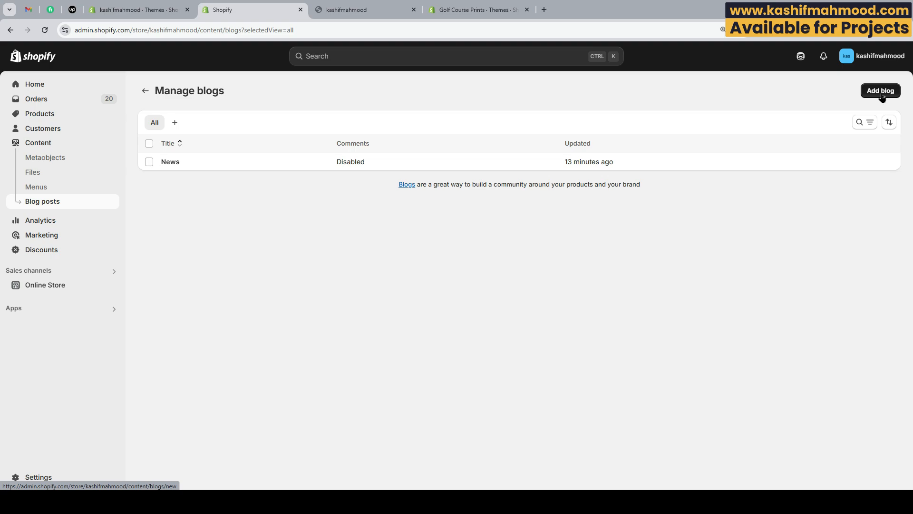
click(357, 166)
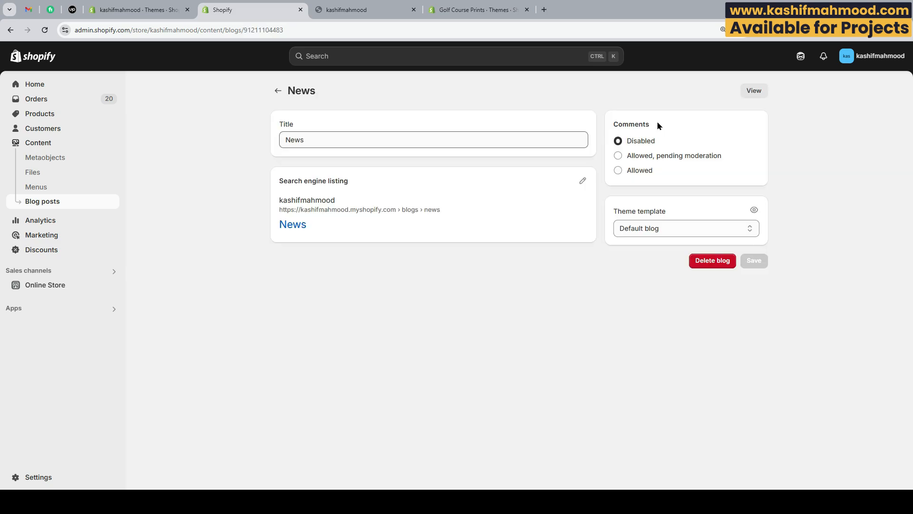
View the News blog on the live storefront and look through the posts listed on its page.
click(754, 90)
scroll(181, 235, down, 5)
scroll(181, 238, down, 4)
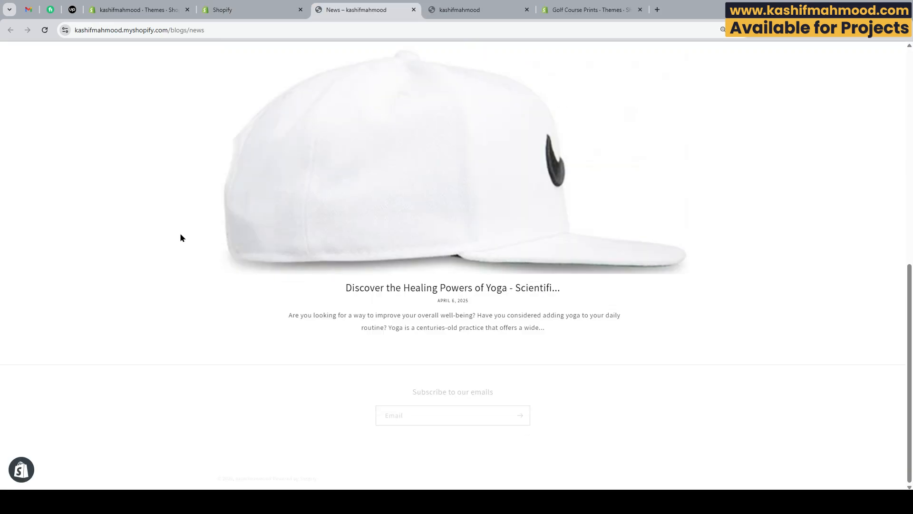
scroll(180, 237, up, 9)
scroll(180, 233, up, 1)
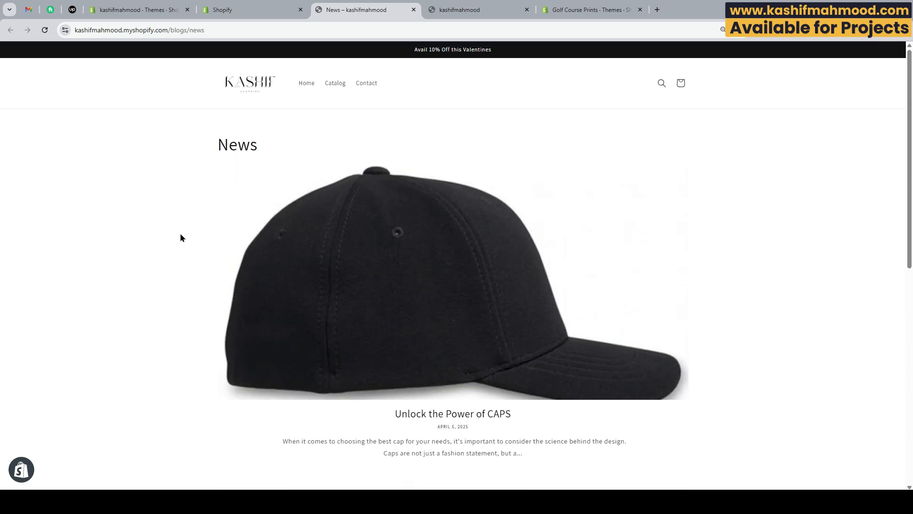
scroll(180, 234, down, 9)
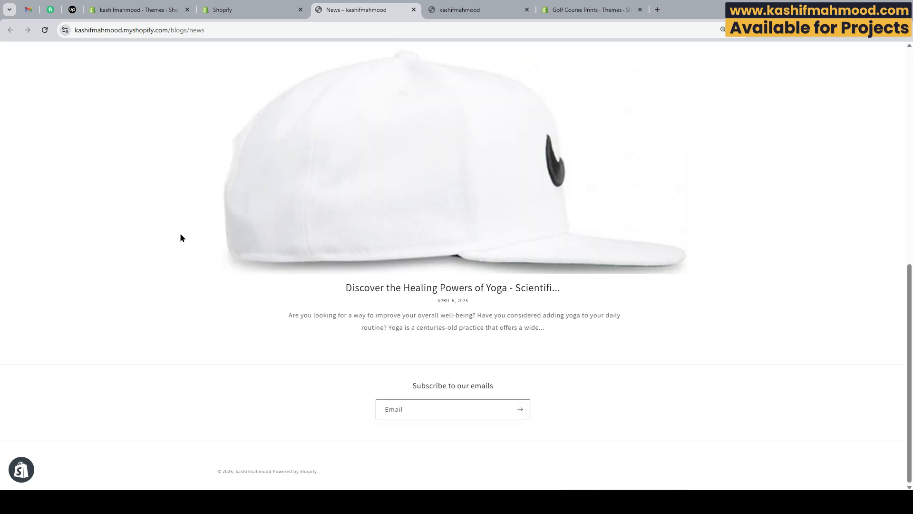
scroll(180, 232, up, 9)
Copy the web address of the storefront's News blog page.
click(189, 31)
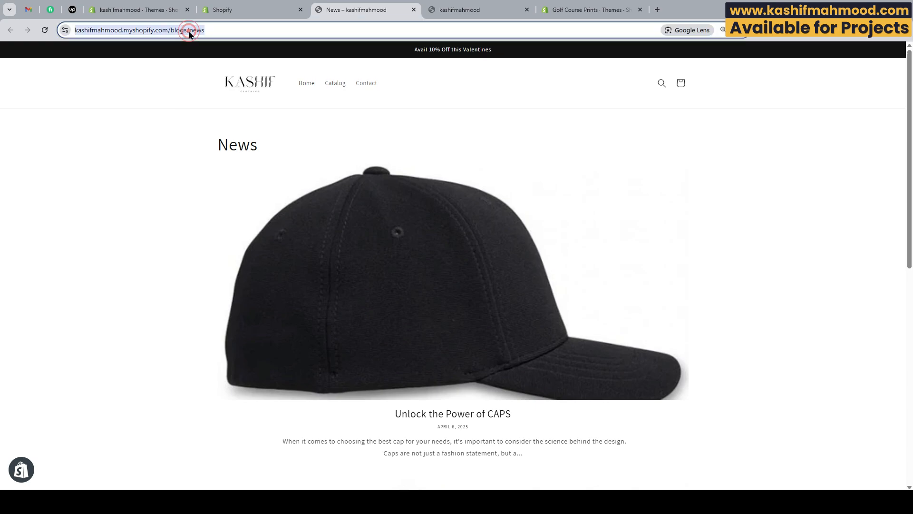
right_click(189, 31)
click(227, 122)
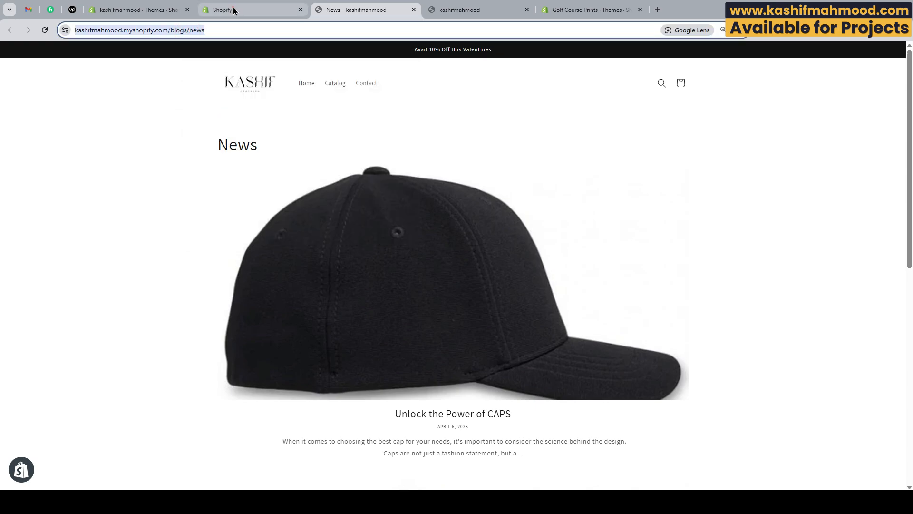
Return to the store admin and open the Main menu for editing.
click(233, 9)
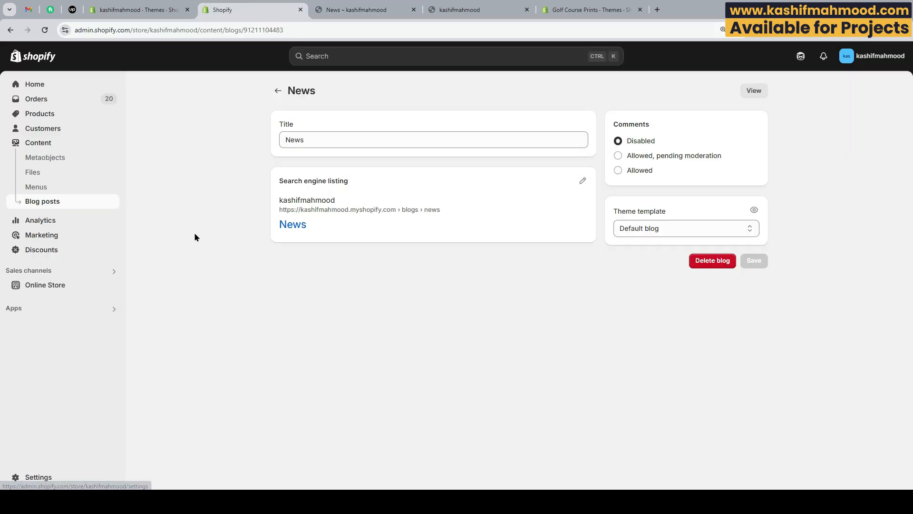
click(37, 190)
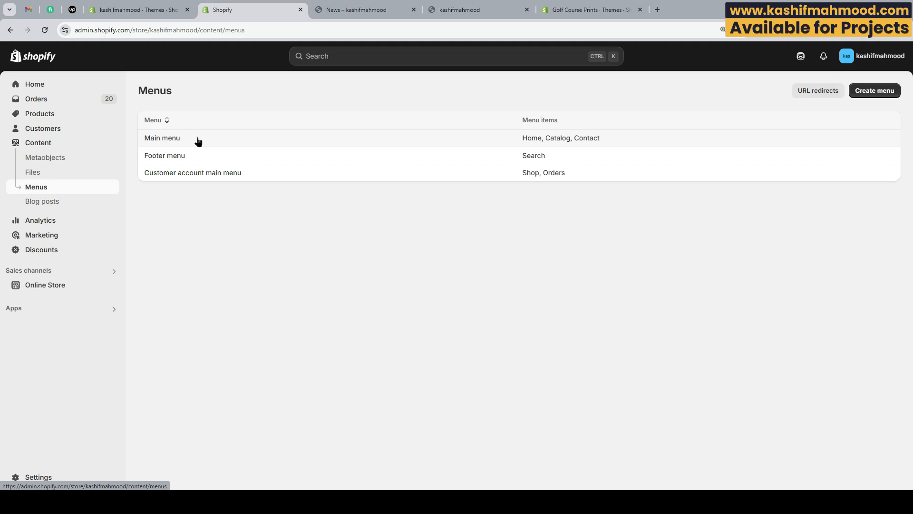
click(198, 140)
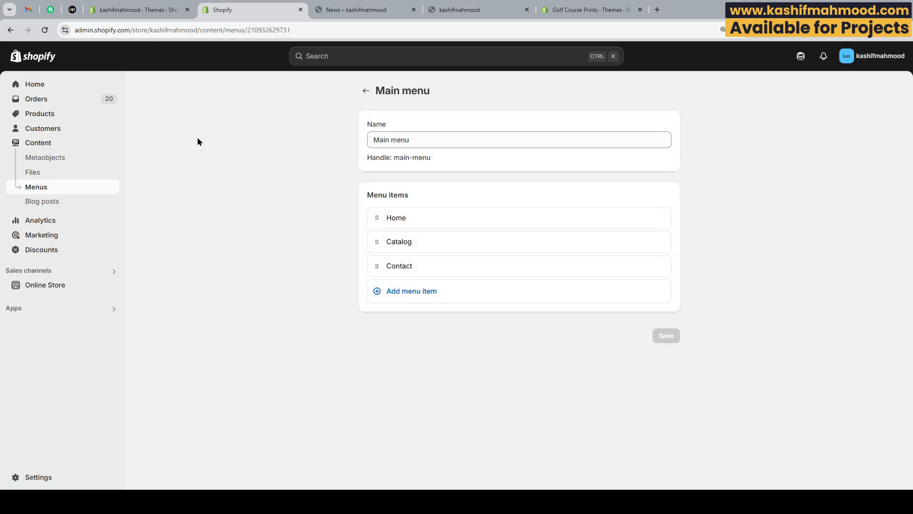
Add a menu item labelled "Blogs" after Contact and link it to the News blog.
click(413, 292)
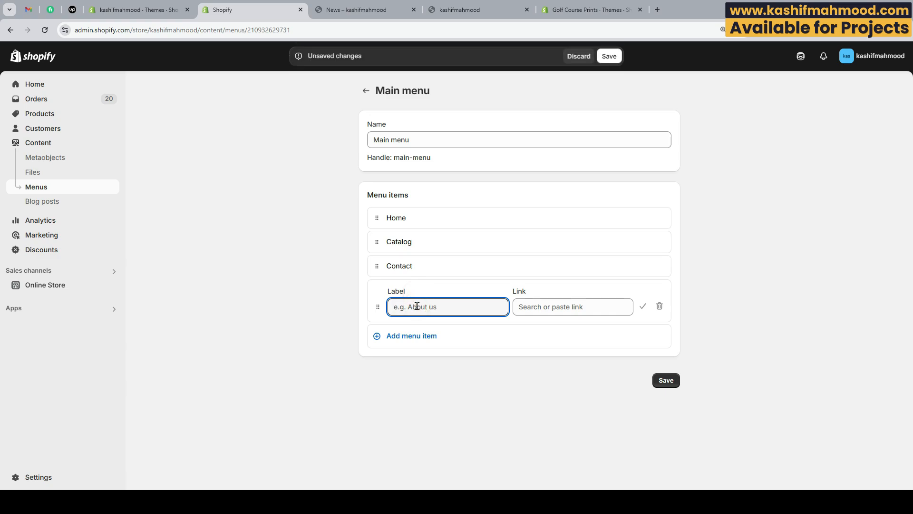
click(530, 305)
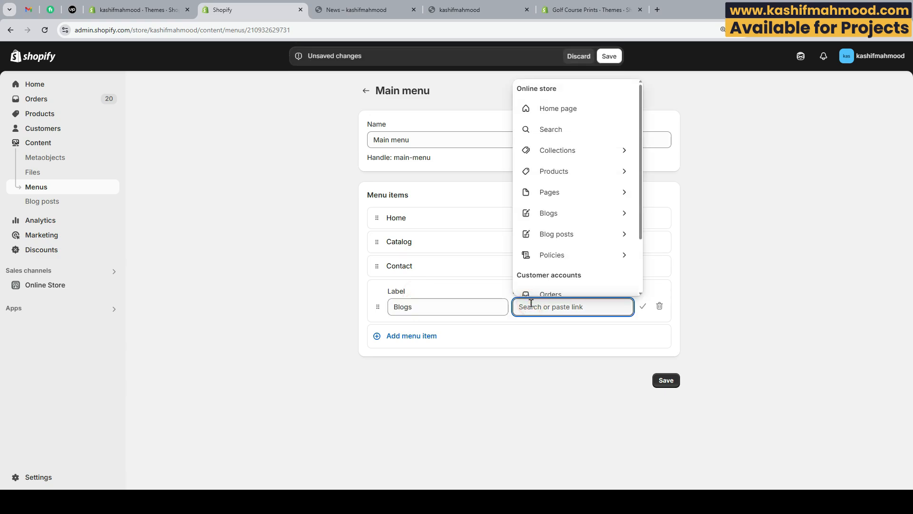
click(551, 212)
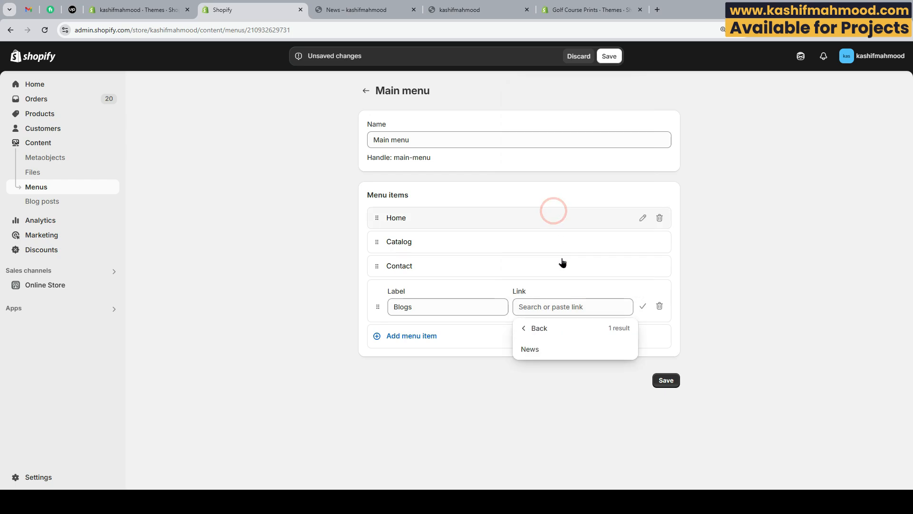
click(550, 346)
Paste the copied News page address as the Blogs item's link, accept the item and save the Main menu.
click(556, 305)
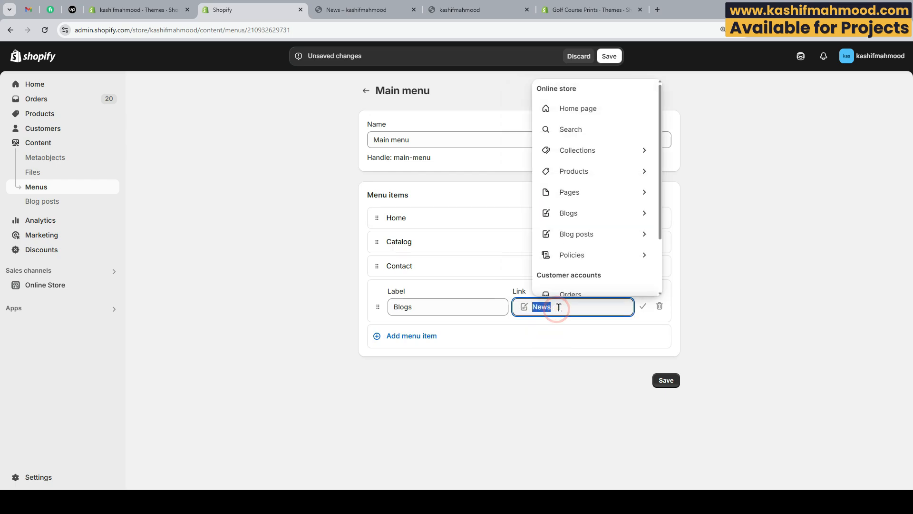
key(ctrl+v)
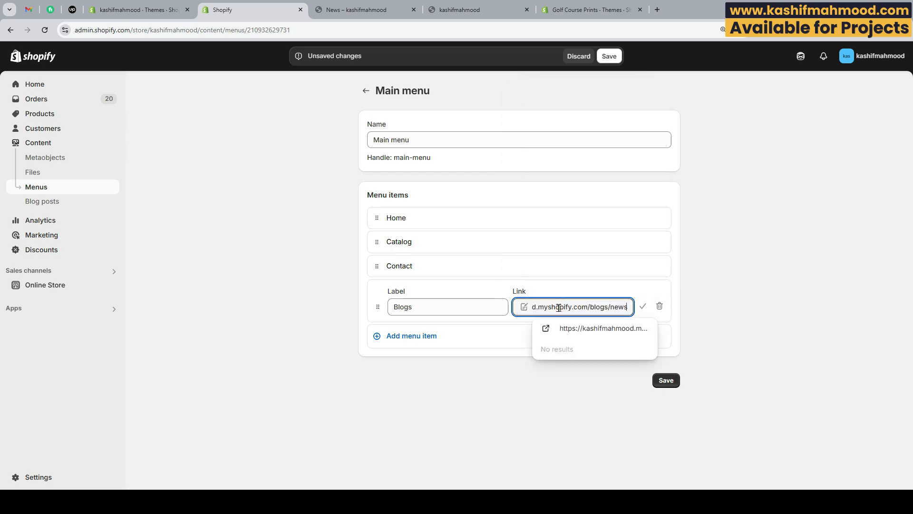
click(516, 386)
click(643, 308)
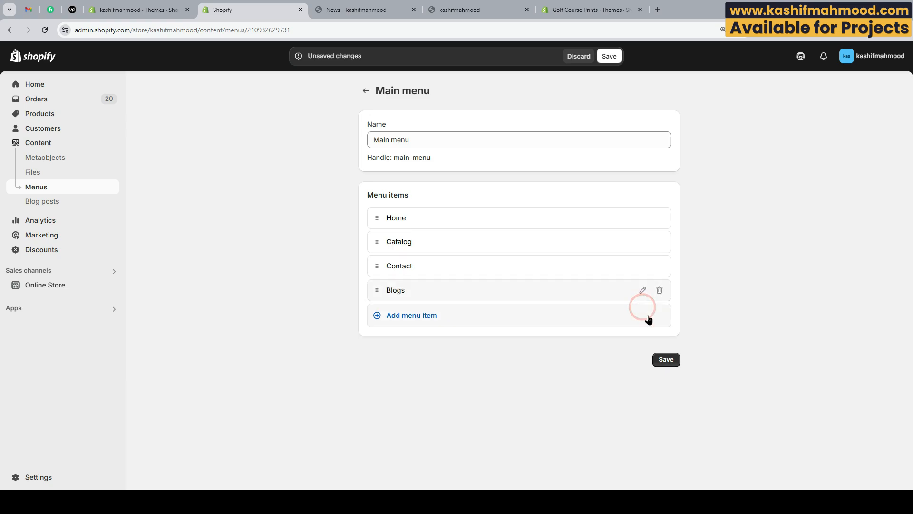
click(667, 361)
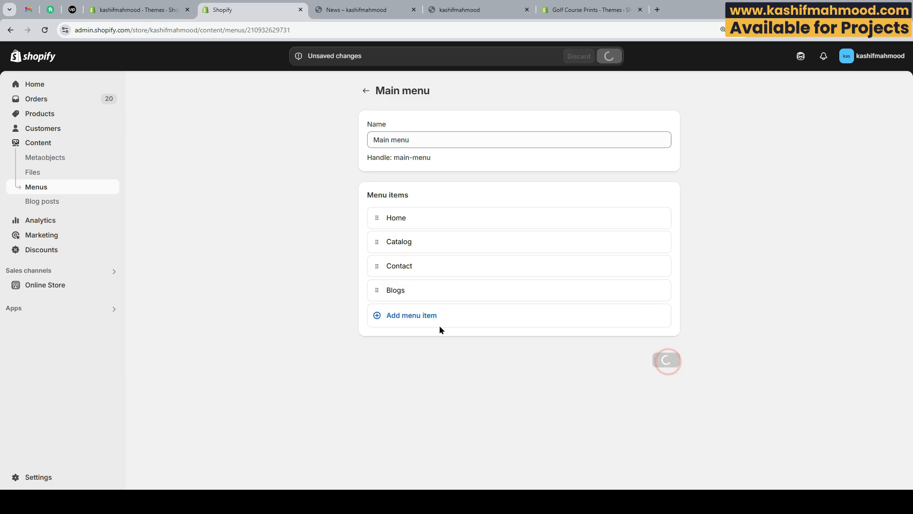
Load the storefront home page, follow the Blogs link in its header and look over the News page.
click(345, 8)
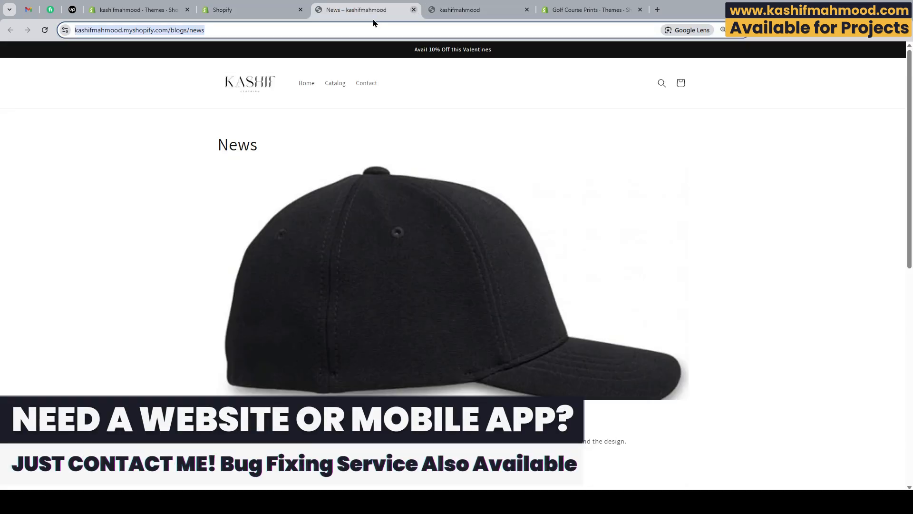
click(247, 86)
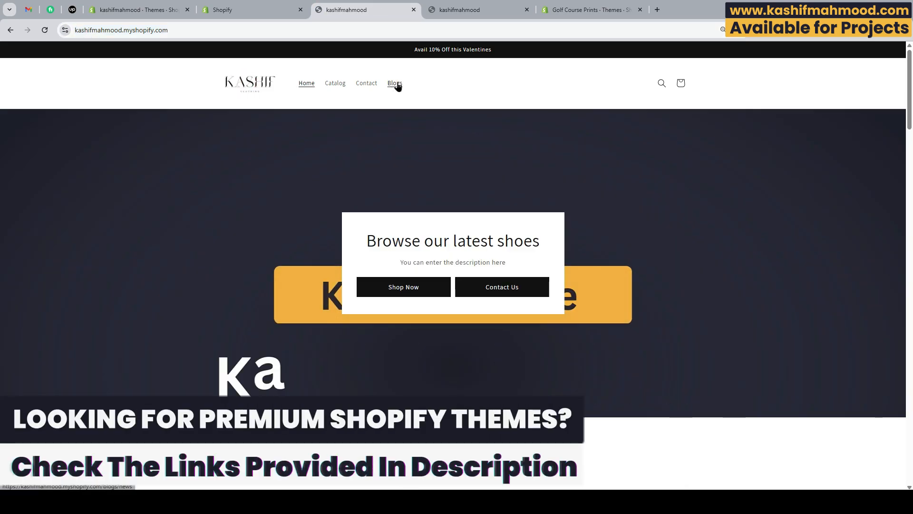
click(395, 84)
scroll(428, 257, down, 10)
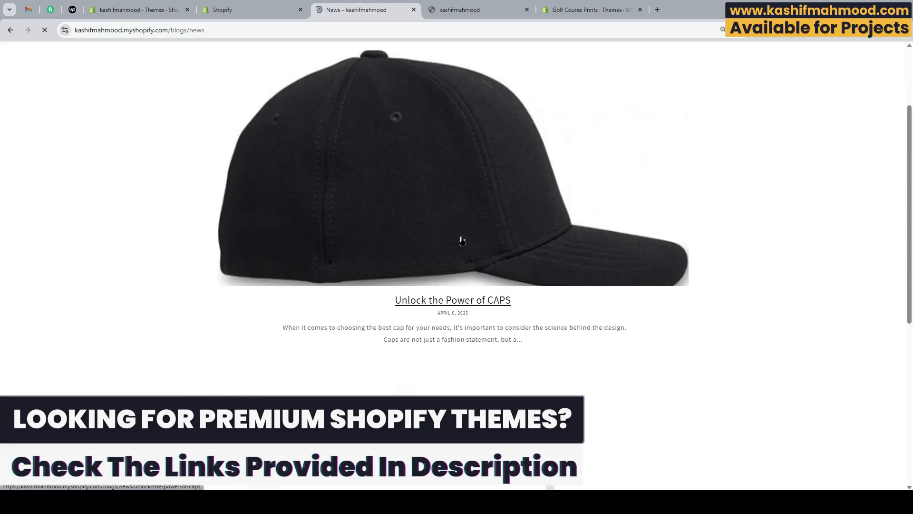
scroll(465, 289, up, 10)
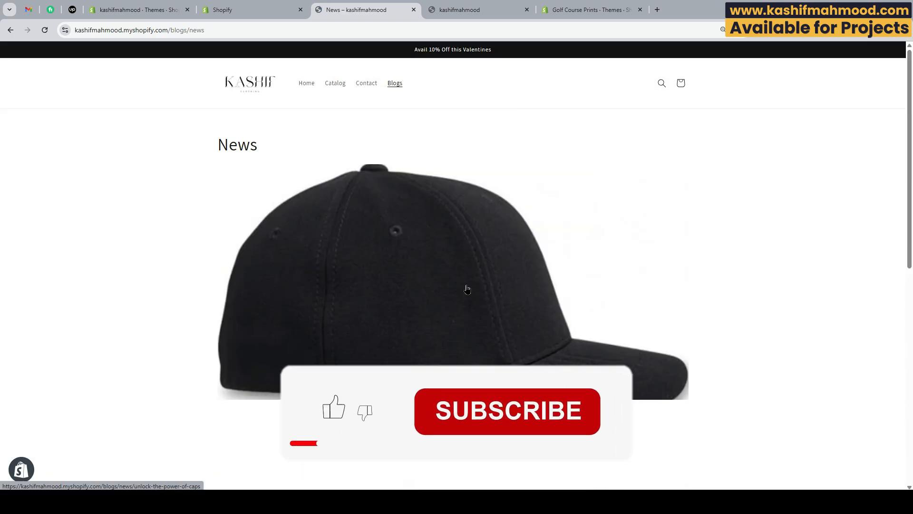